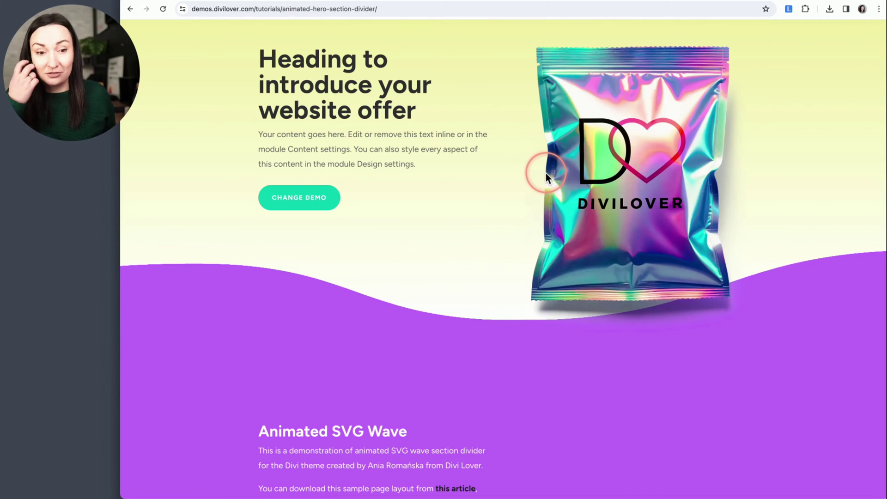
Step: Load the animated-hero-section-divider-2 demo, which has a black wave and a pink line
scroll(545, 173, "up", 1)
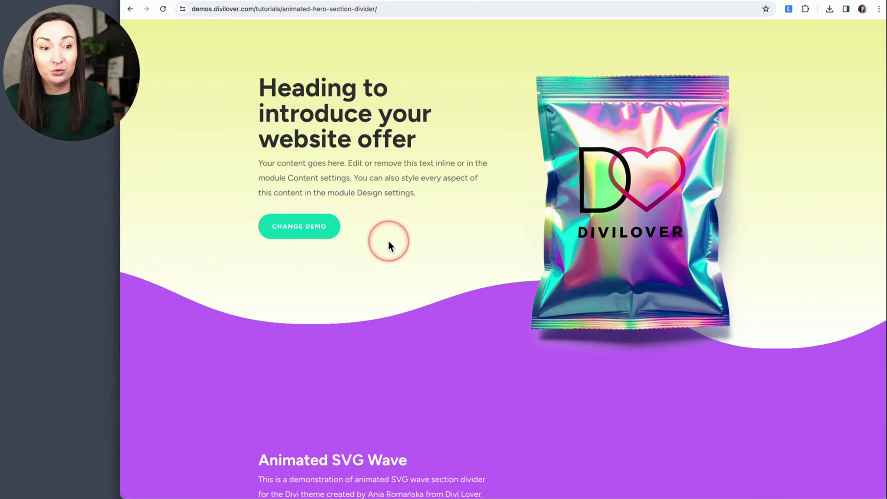
left_click(301, 237)
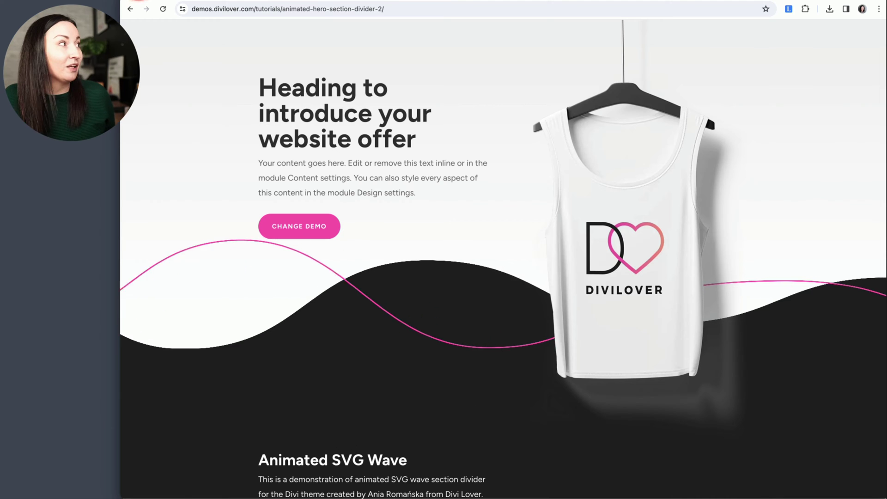
Step: Bring up the downloaded layout files folder next to the builder page
left_click(144, 1)
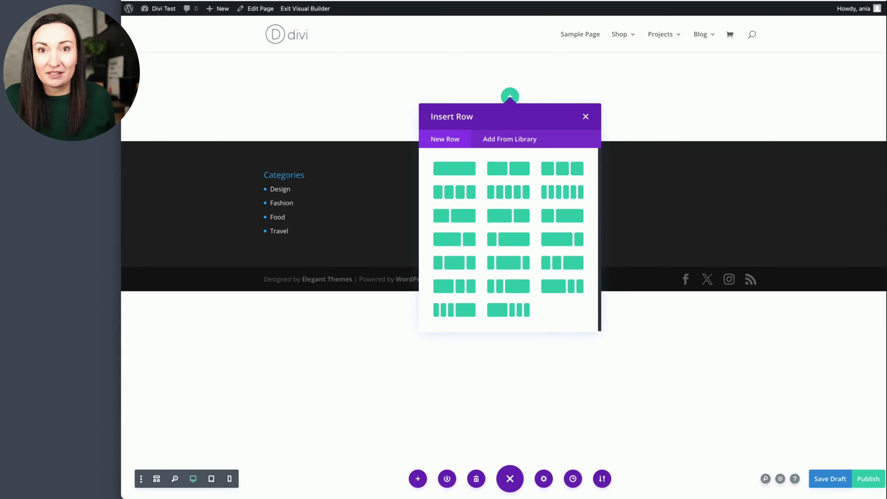
key("super+Tab")
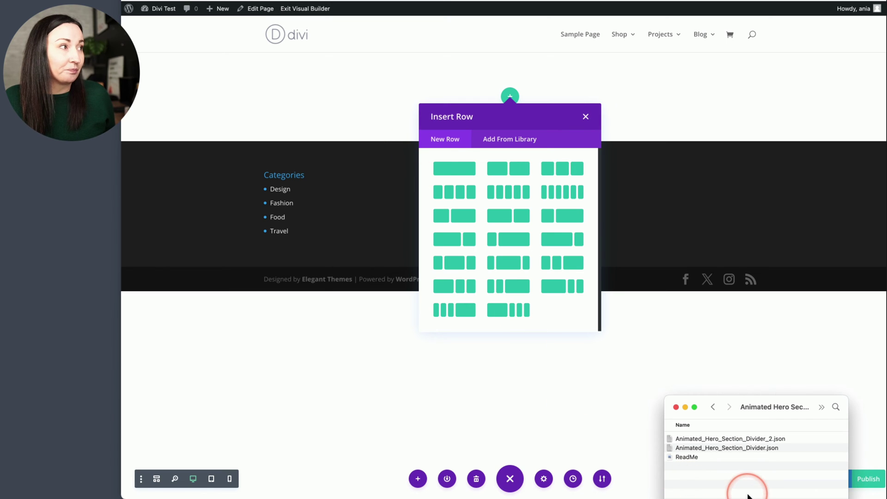
left_click(623, 431)
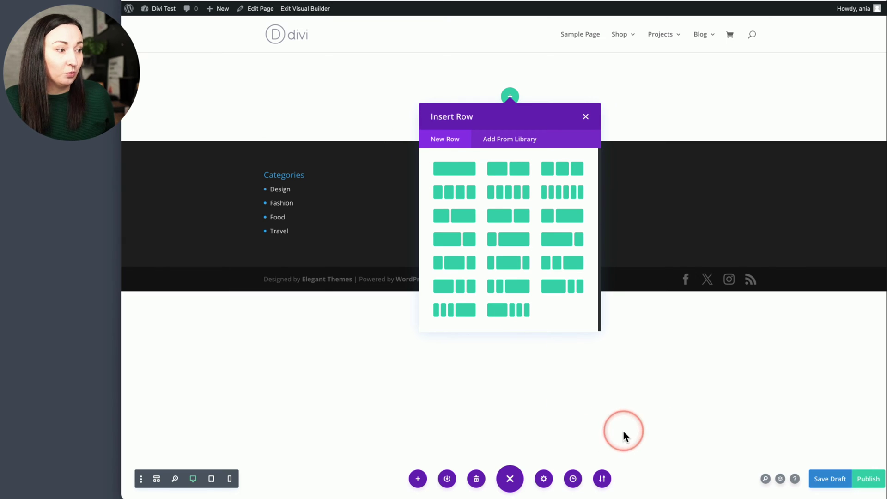
Step: Import Animated_Hero_Section_Divider.json through the Portability Import tab
left_click(602, 479)
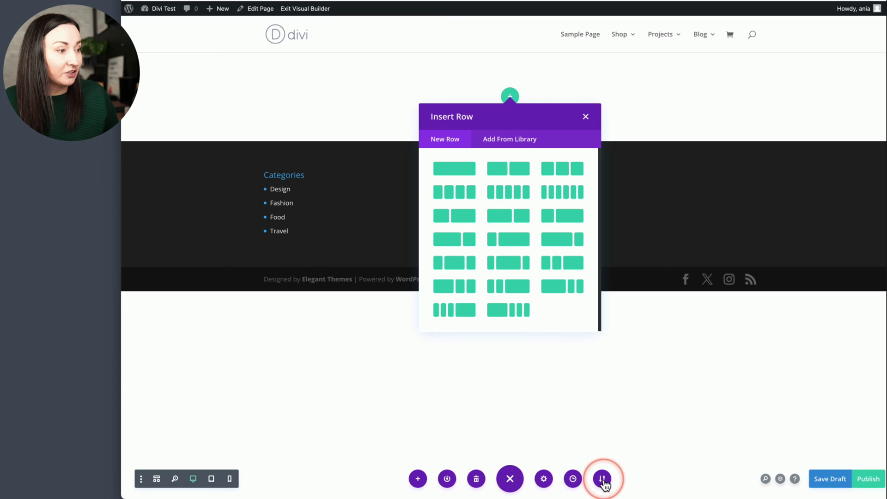
left_click(602, 479)
left_click(597, 362)
left_click(687, 415)
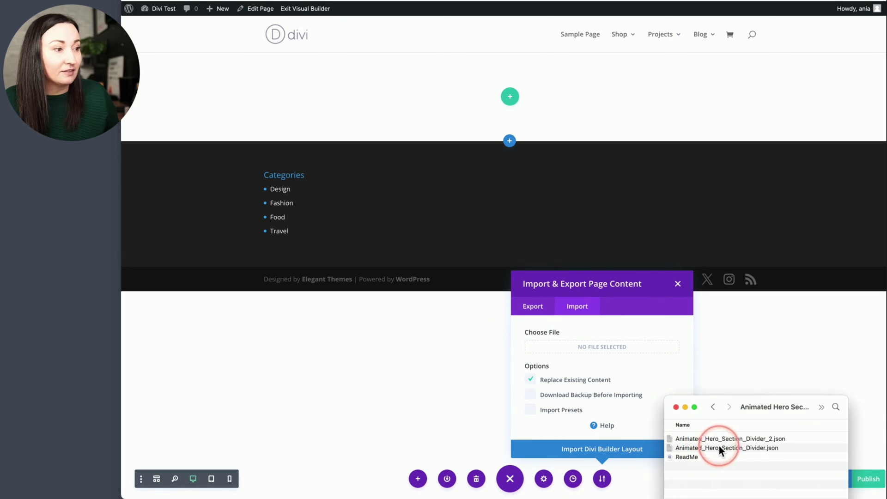
left_click_drag(719, 448, 606, 347)
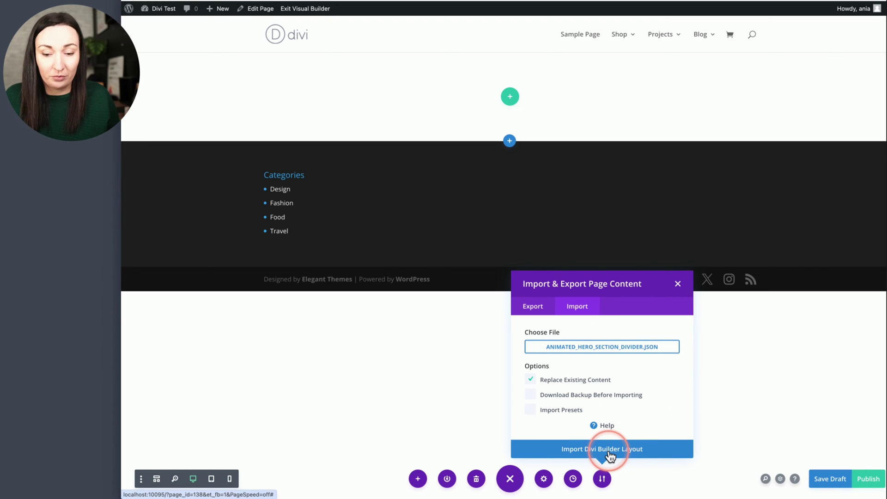
left_click(615, 451)
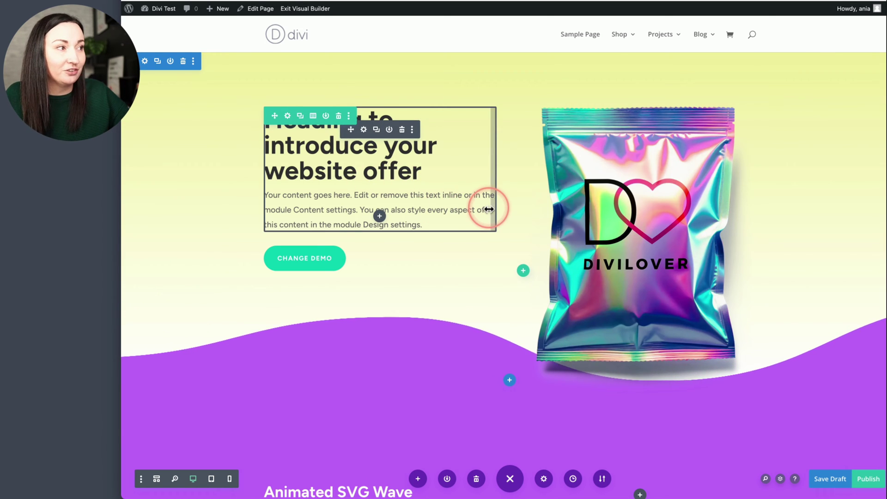
Step: Scroll down and switch to Wireframe View to see the Code - SVG Wave modules
scroll(488, 180, "down", 2)
scroll(370, 243, "down", 1)
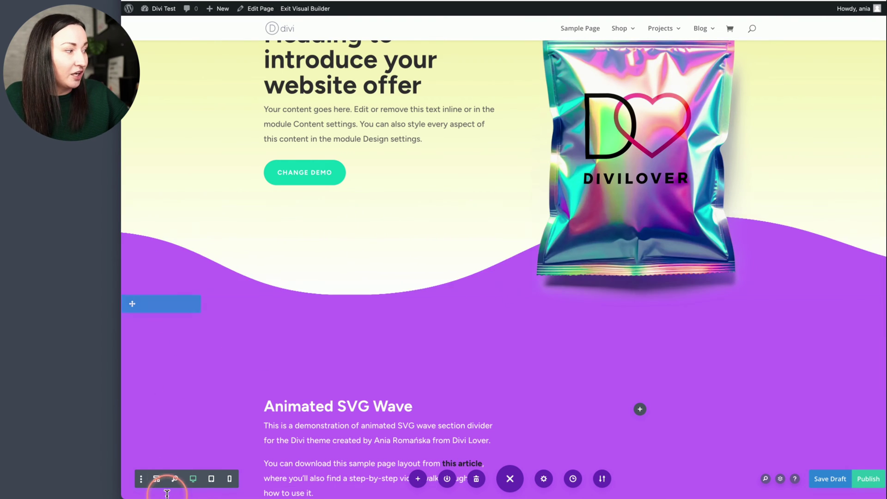
left_click(156, 479)
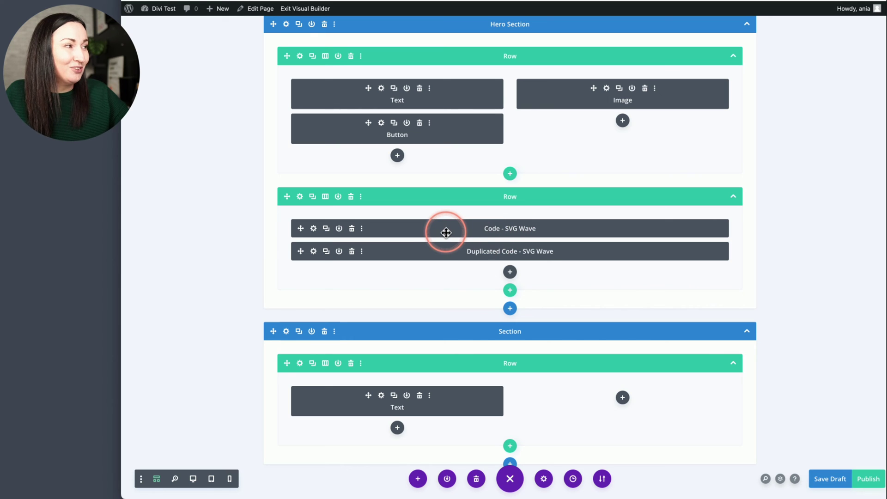
Step: Open the wave row's Advanced Custom CSS with the desktop preview showing
left_click(300, 197)
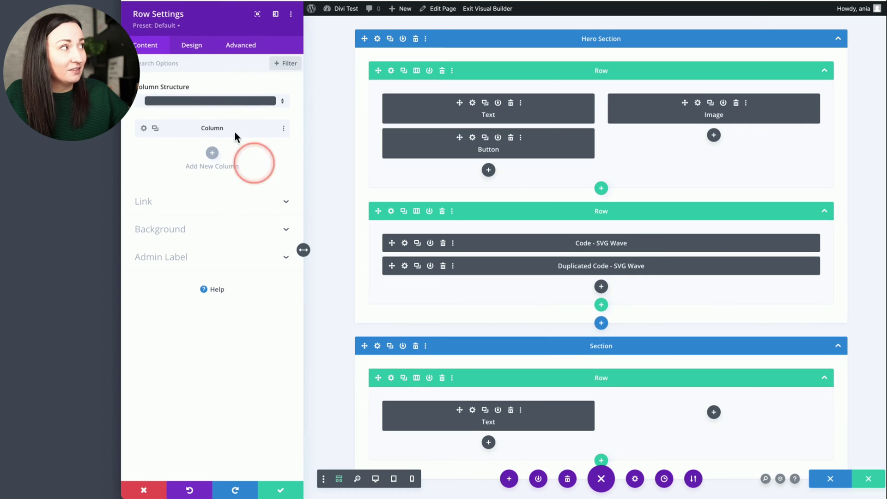
left_click(233, 55)
left_click(191, 119)
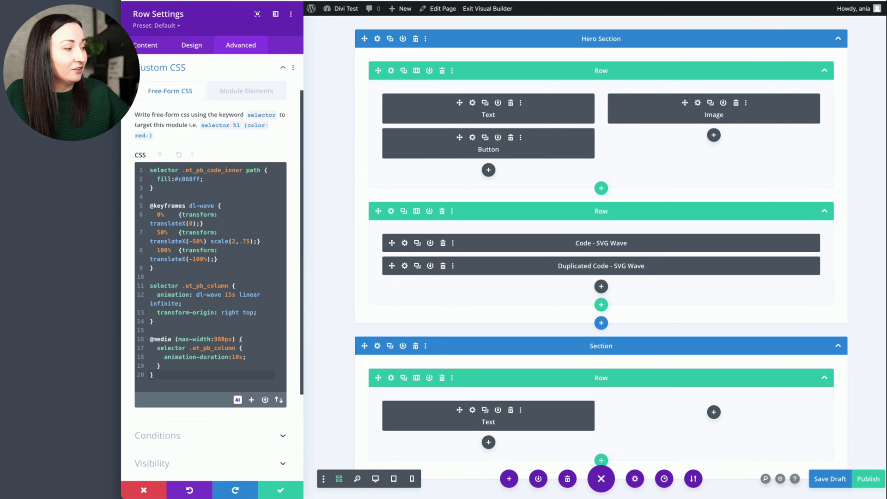
left_click(375, 480)
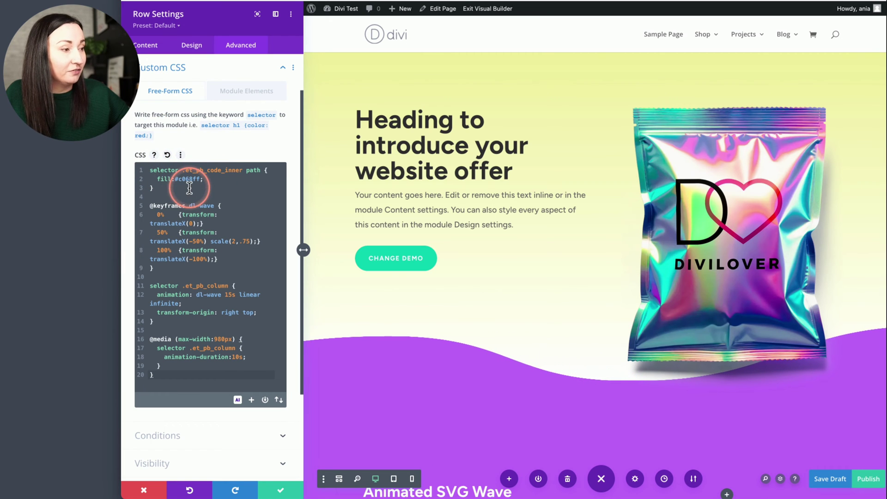
Step: Try a #000 wave fill, then discard the row changes
double_click(179, 180)
type("c058ff")
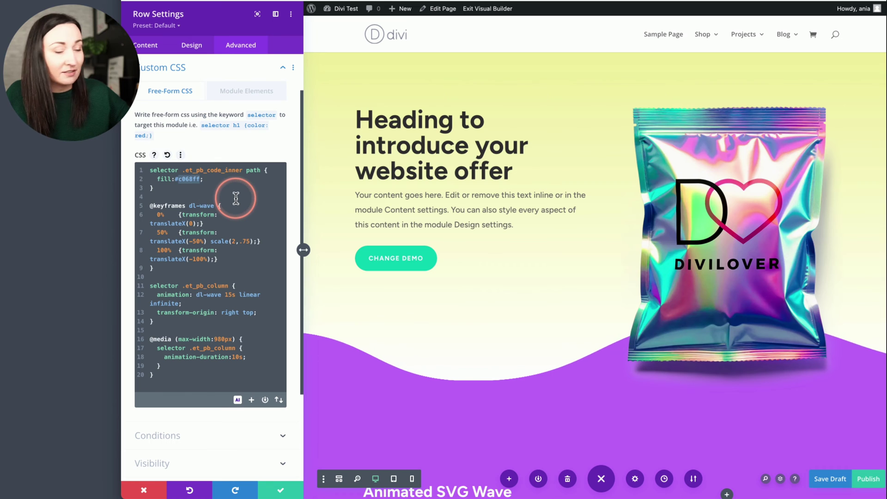
type("000")
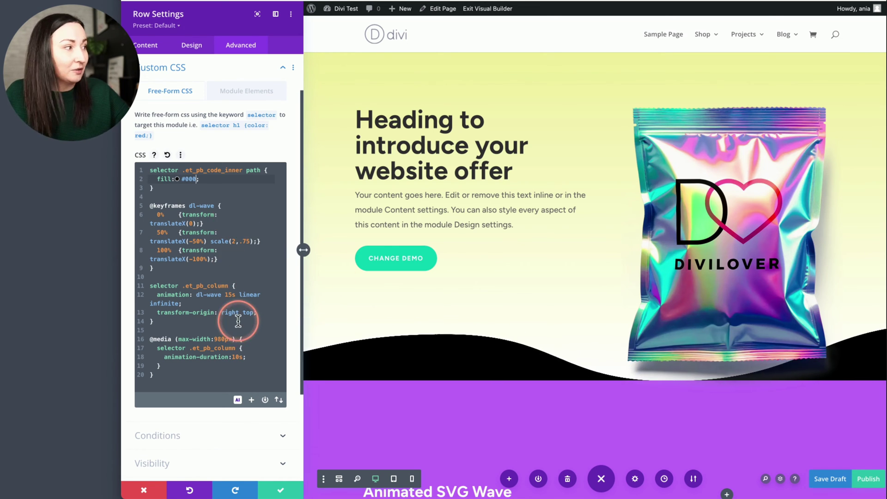
left_click(144, 491)
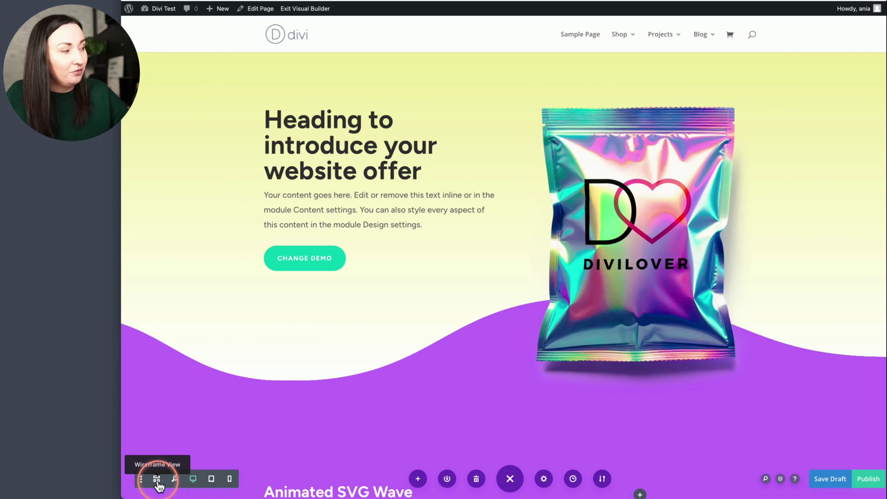
Step: Duplicate the SVG wave row and move the copy below the Text row in the lower section
left_click(157, 480)
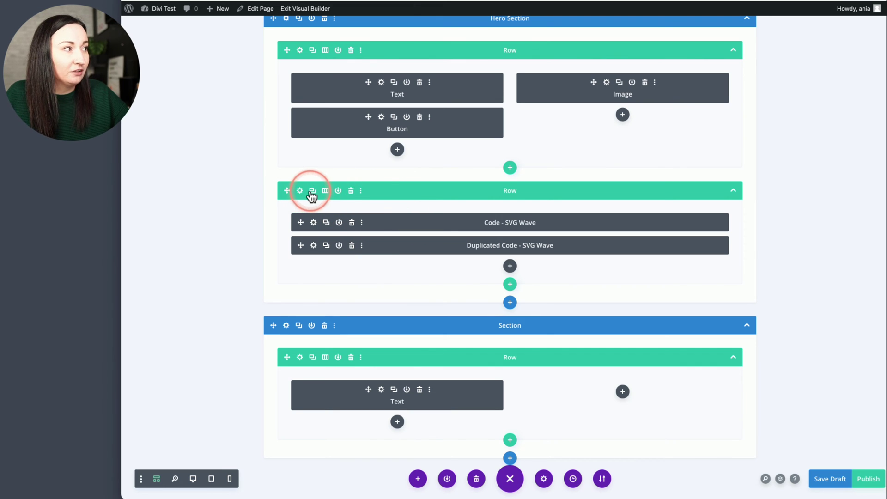
left_click(312, 191)
scroll(409, 334, "down", 3)
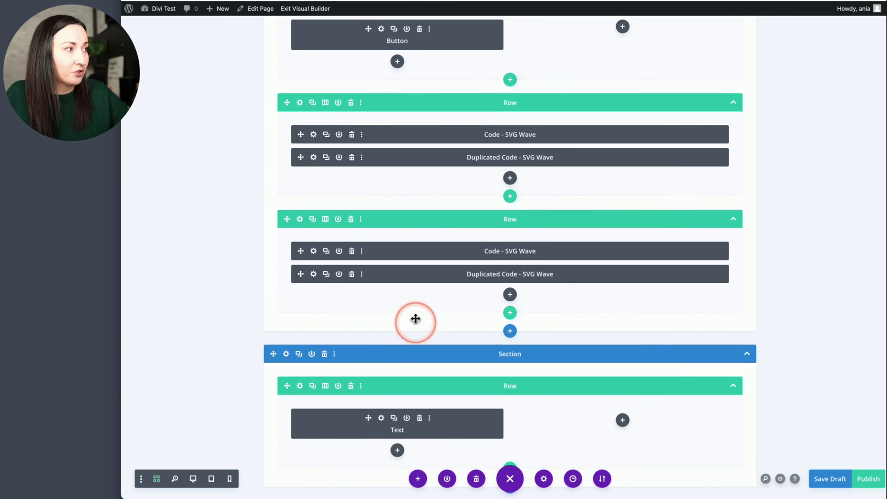
scroll(410, 274, "down", 1)
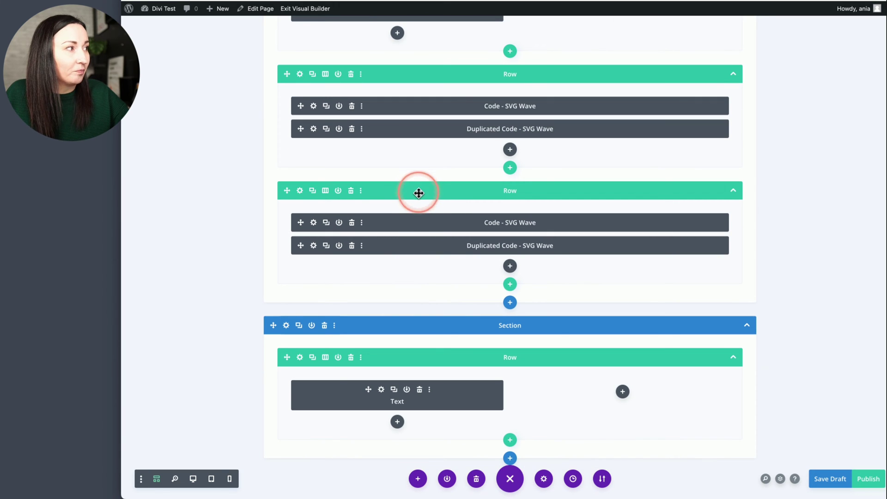
left_click_drag(418, 193, 446, 357)
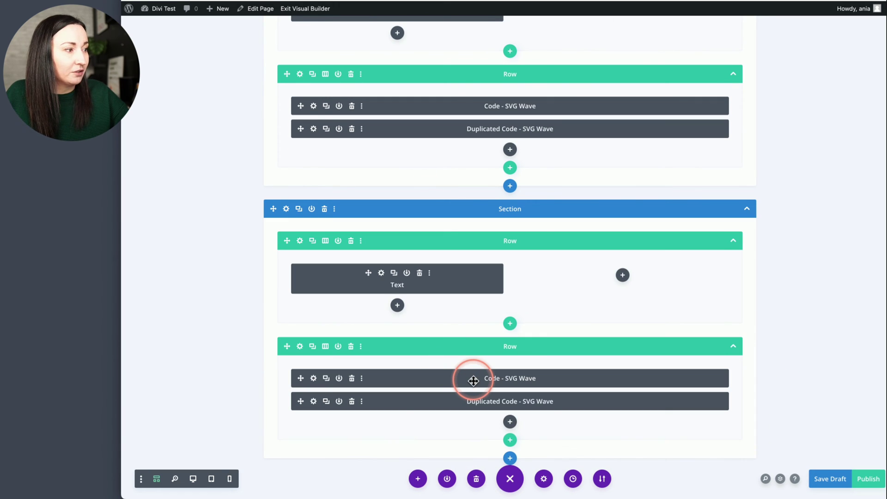
Step: Add an empty regular section at the bottom of the page
left_click(510, 458)
left_click(452, 423)
left_click(584, 288)
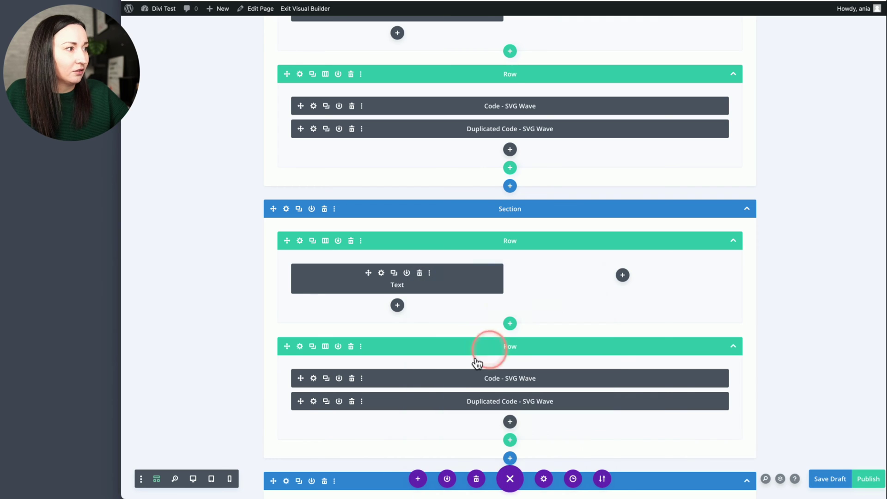
scroll(446, 383, "down", 3)
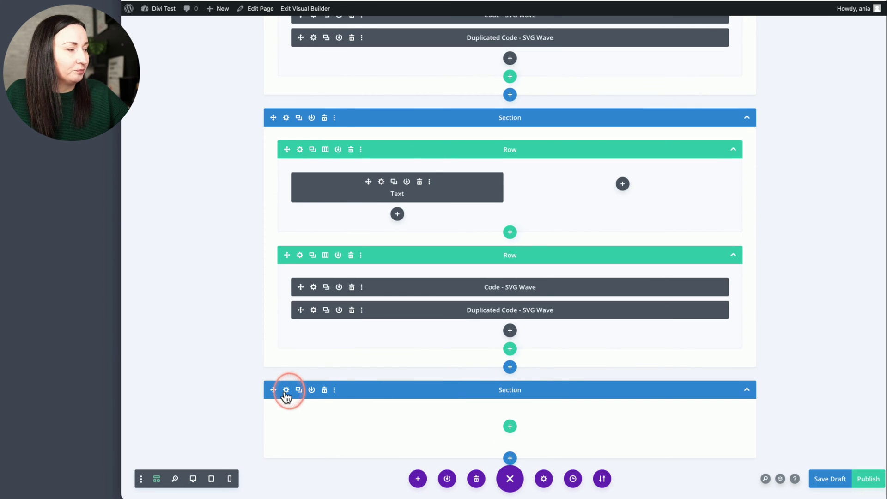
Step: Give the bottom section a black background and a 300px height
left_click(286, 391)
left_click(175, 119)
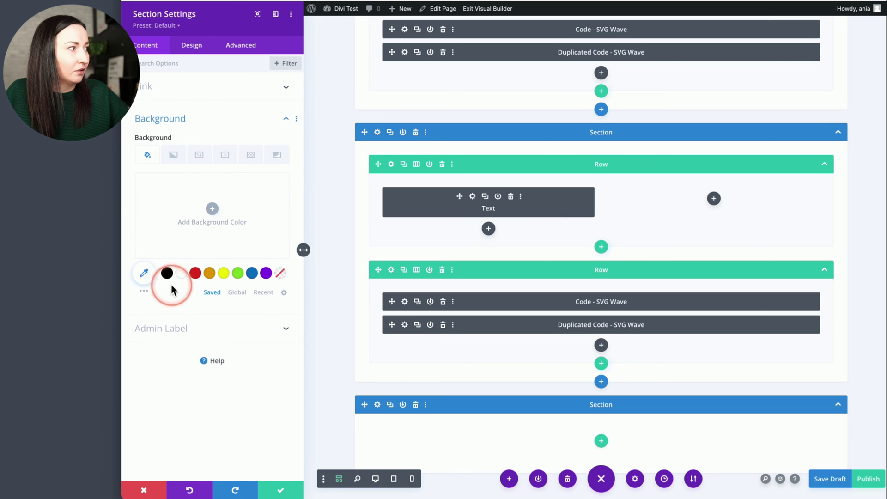
left_click(166, 273)
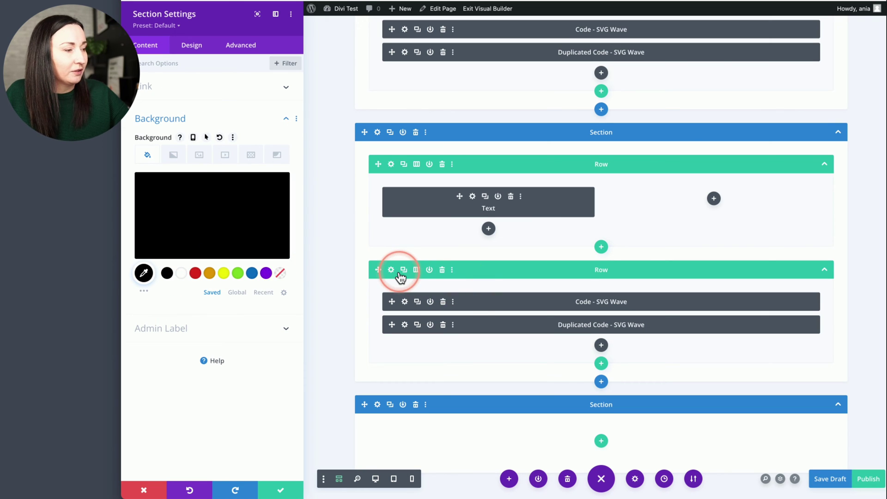
left_click(192, 54)
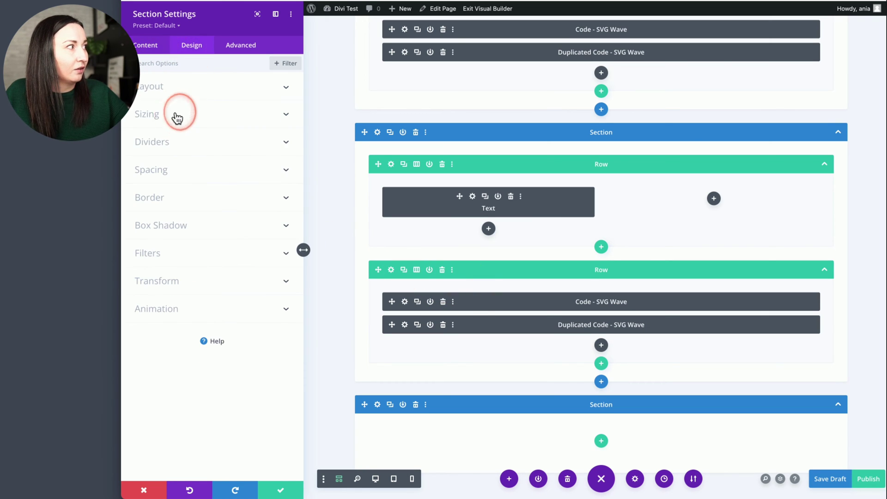
left_click(177, 118)
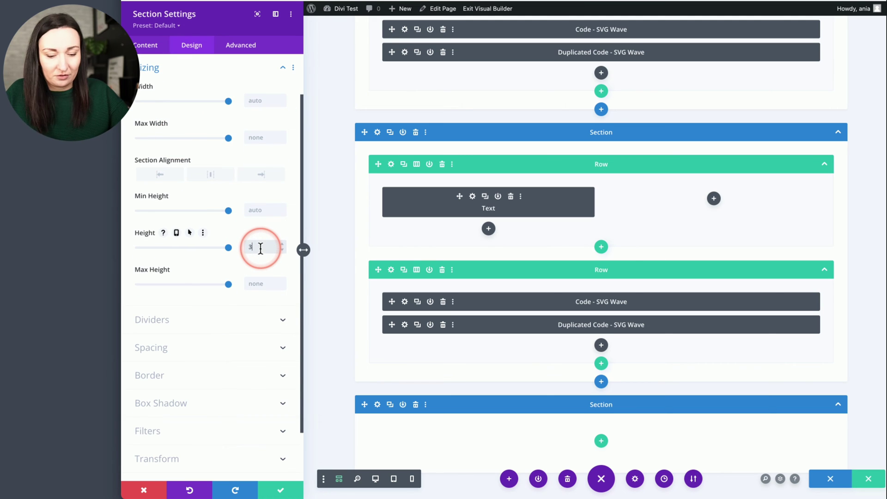
left_click(377, 483)
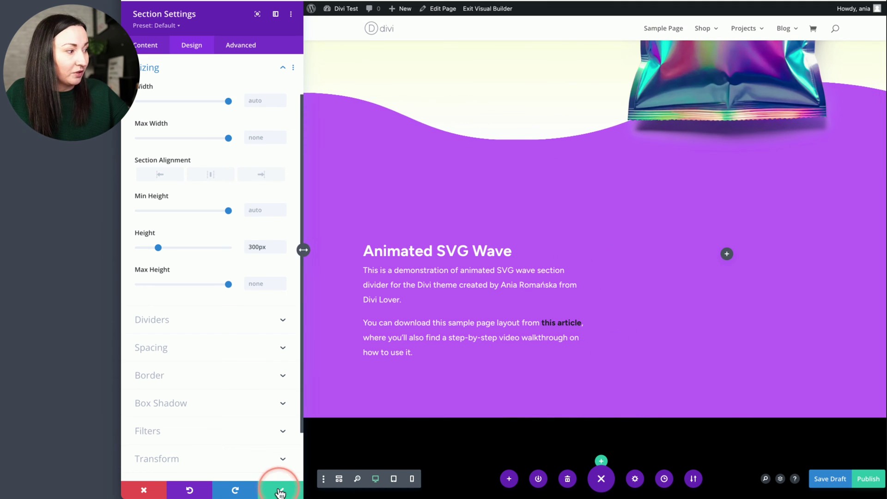
Step: Open the lower section's wave row Custom CSS in the rendered preview
left_click(339, 481)
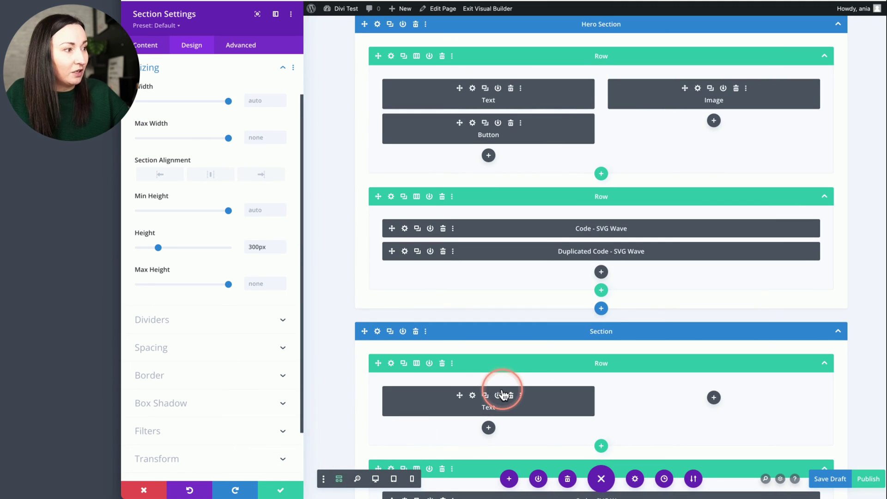
scroll(503, 395, "down", 5)
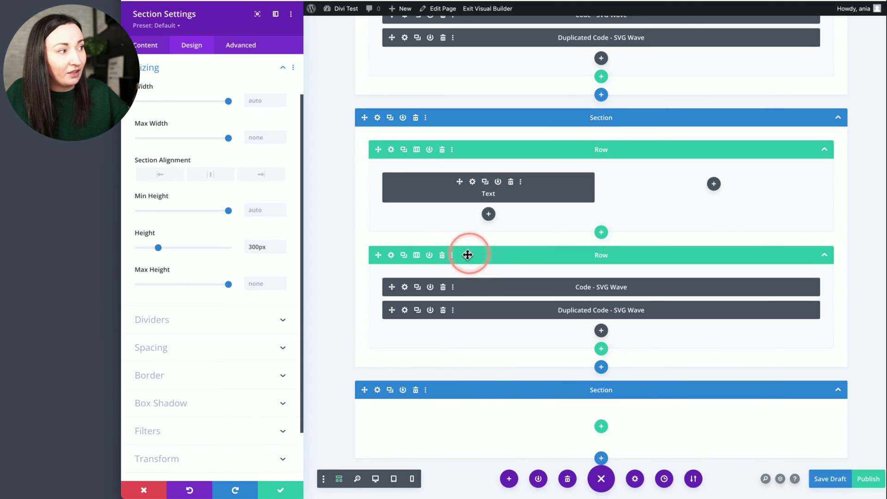
left_click(391, 256)
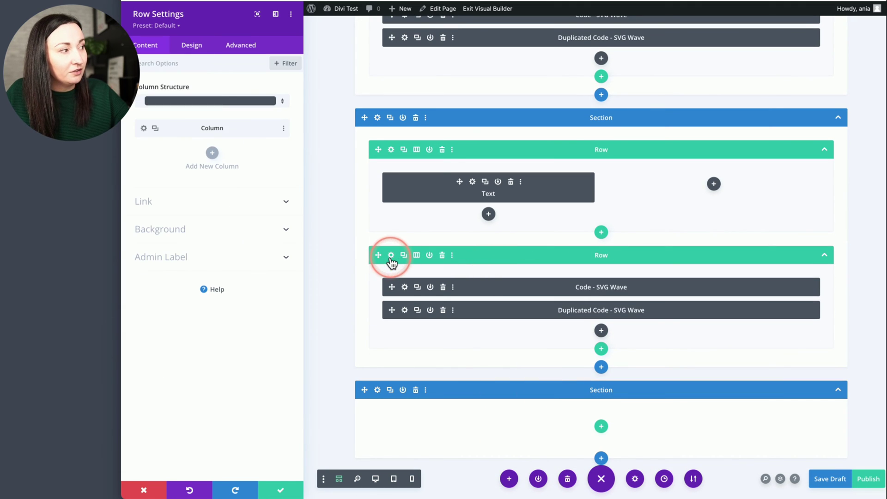
left_click(236, 52)
left_click(173, 123)
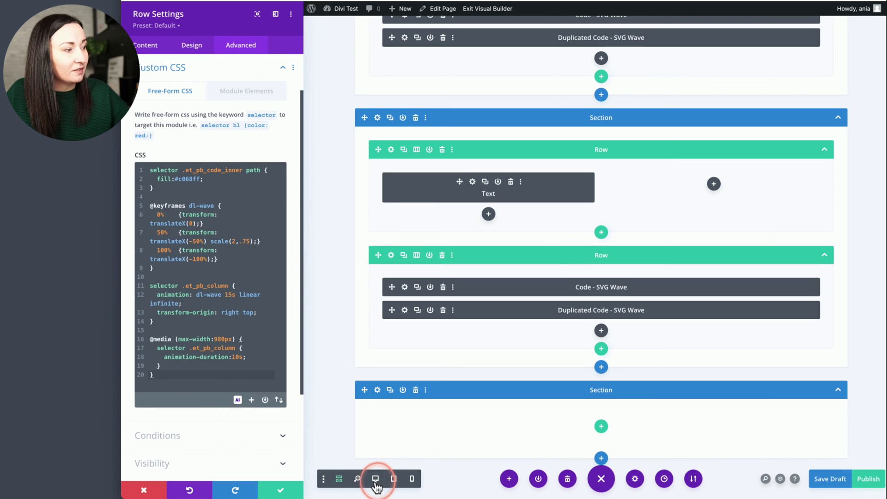
key("ctrl+shift+w")
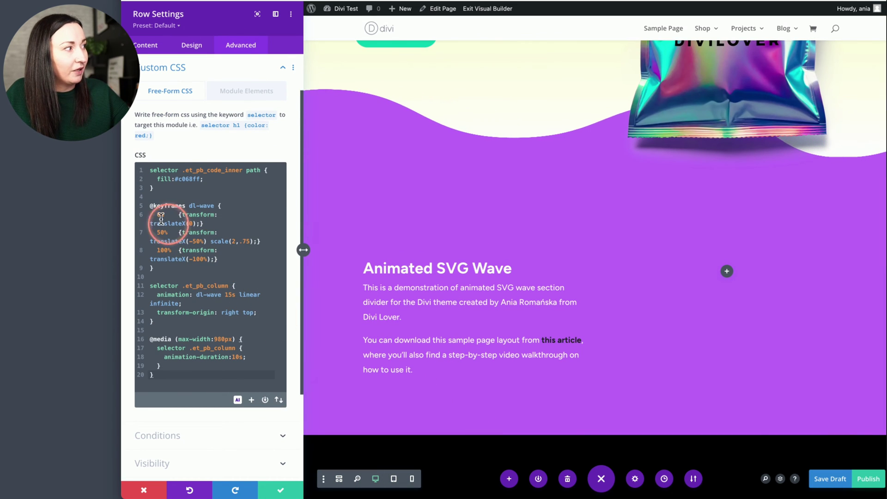
Step: Change the wave fill to #000 and add animation-delay:-3s; to the column rule
double_click(180, 180)
left_click_drag(180, 179, 191, 179)
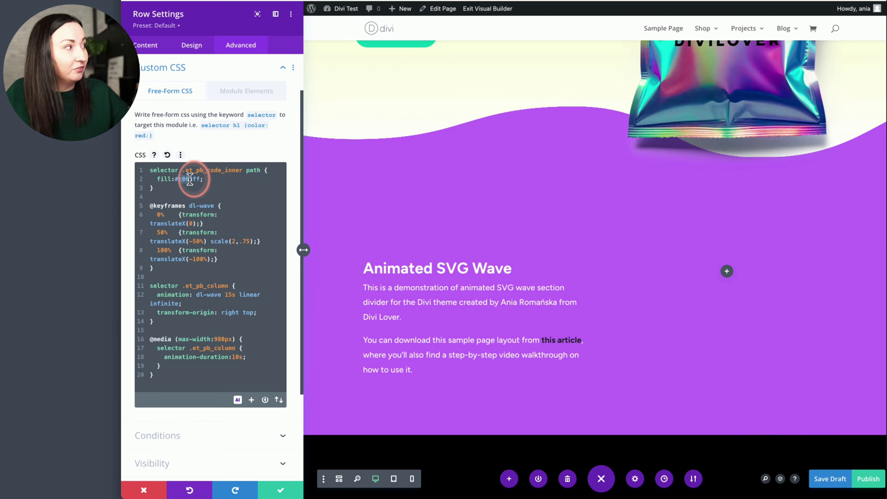
type("000")
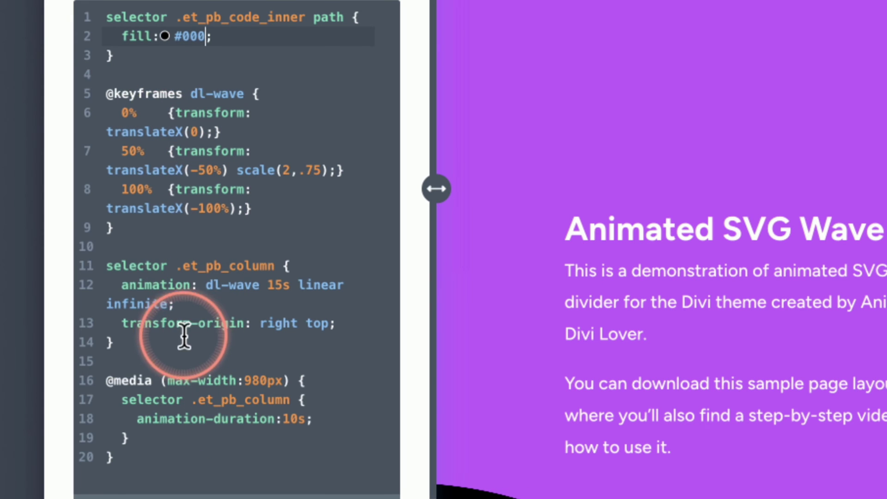
left_click(334, 324)
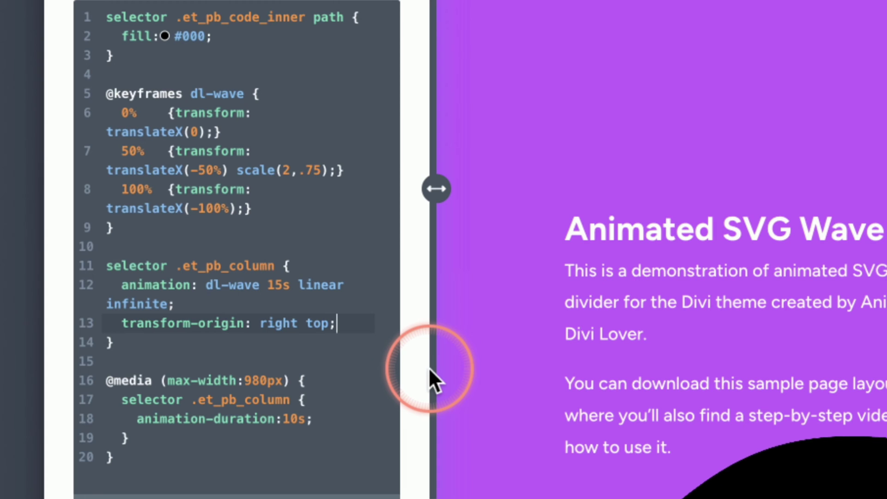
key("Return")
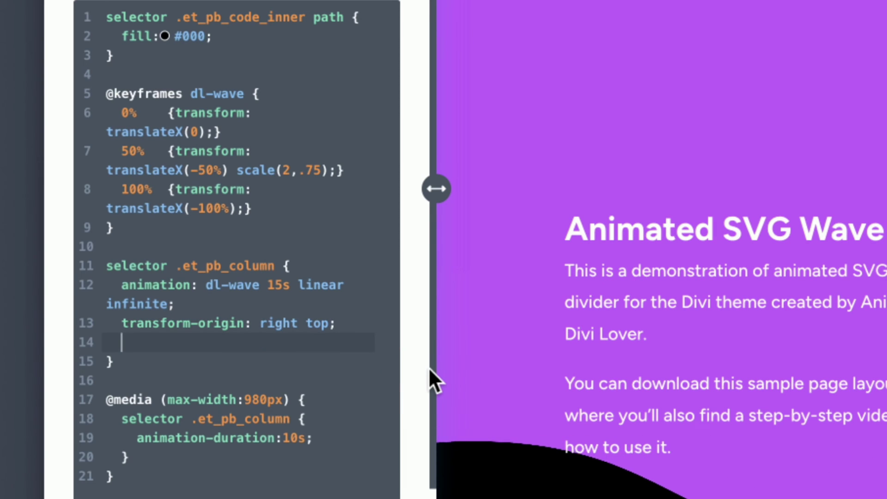
type("animation-delay:")
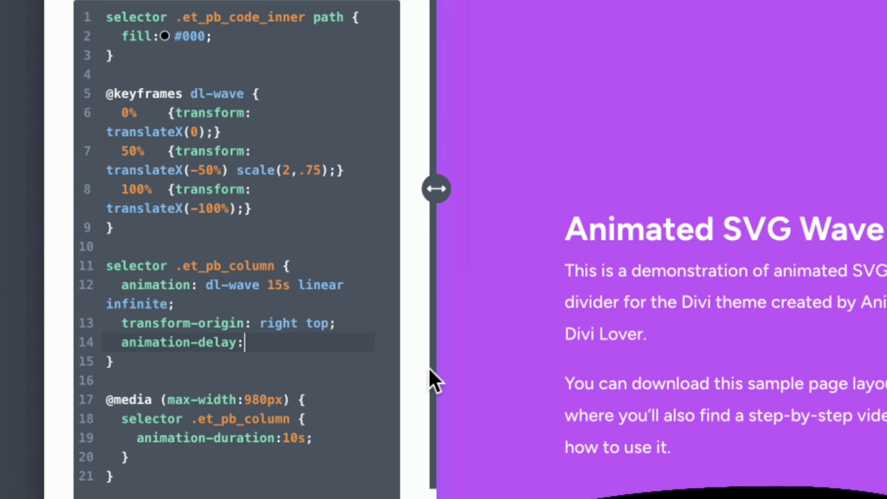
type("-3s;")
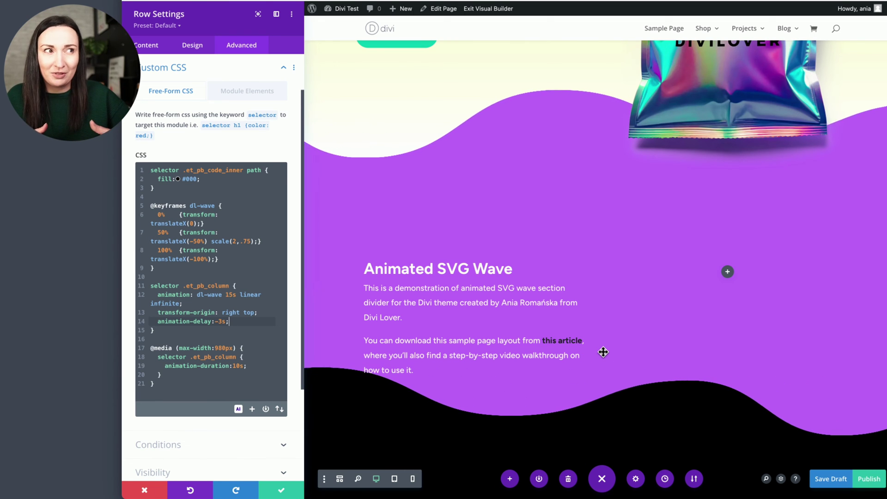
Step: Save the row settings and scroll to review the purple and black waves
left_click(282, 489)
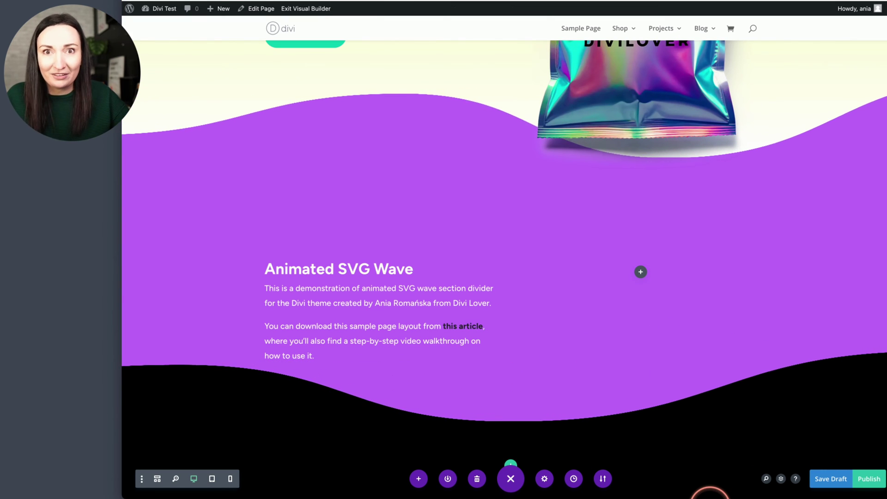
scroll(228, 163, "up", 4)
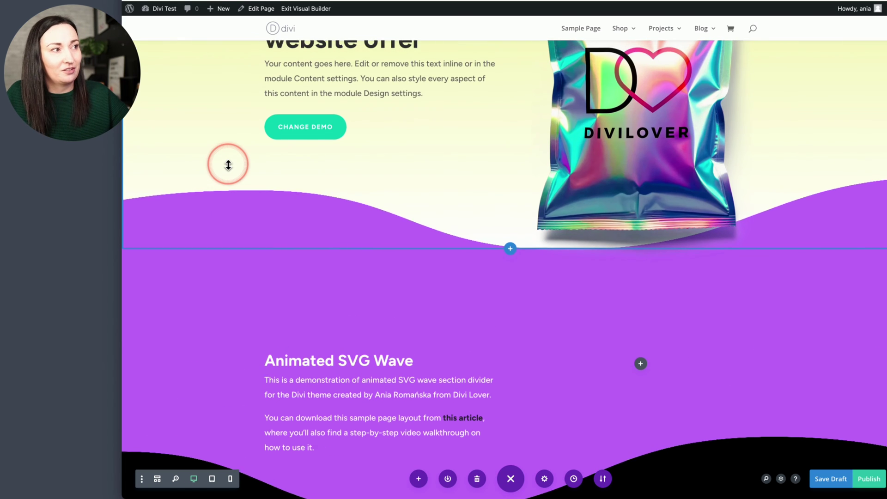
scroll(228, 165, "down", 6)
scroll(537, 138, "up", 3)
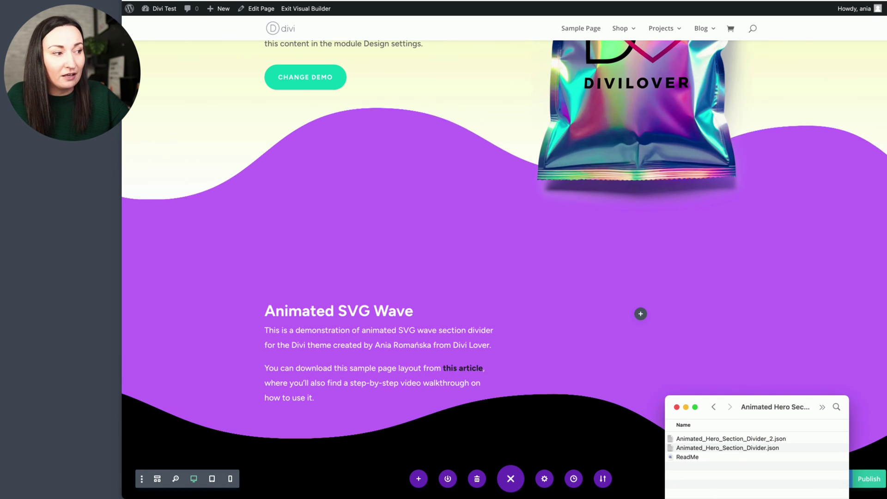
Step: Import Animated_Hero_Section_Divider_2.json with Replace Existing Content checked
left_click(584, 477)
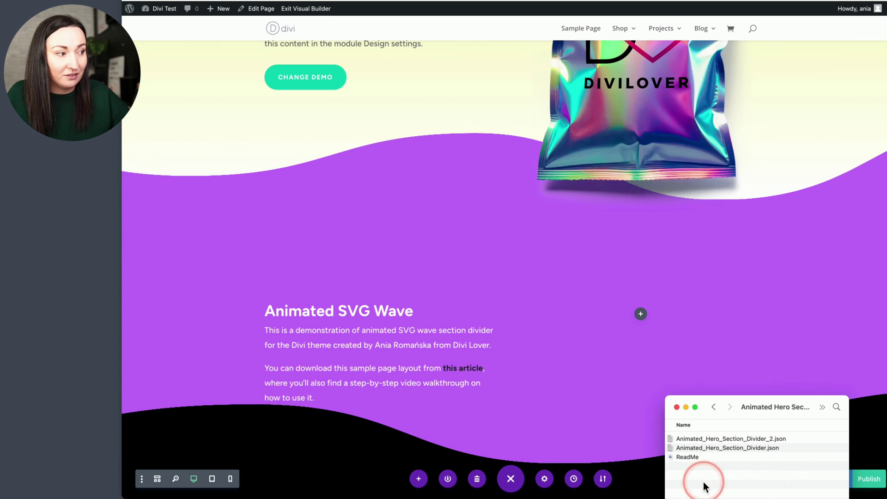
left_click(727, 440)
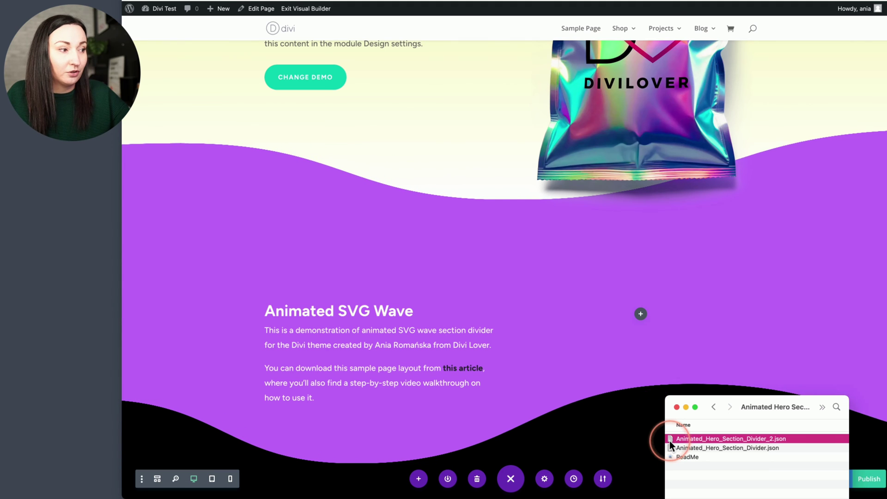
left_click_drag(670, 441, 518, 247)
left_click(531, 380)
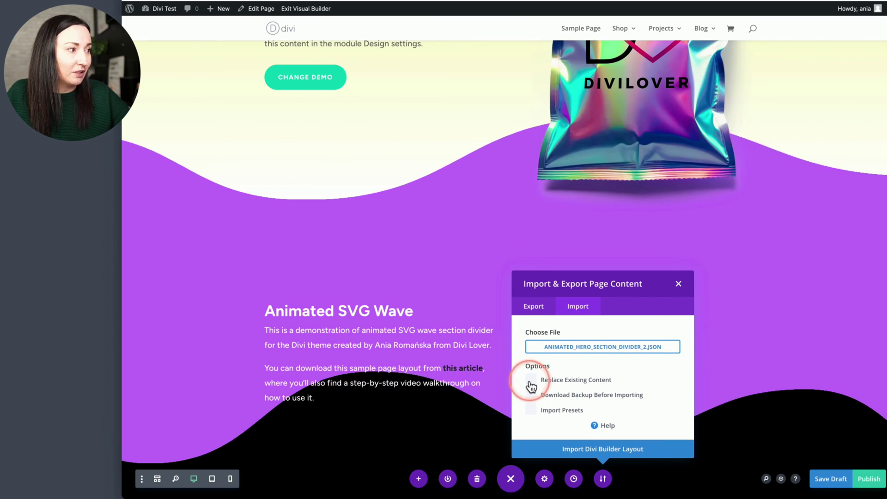
left_click(619, 450)
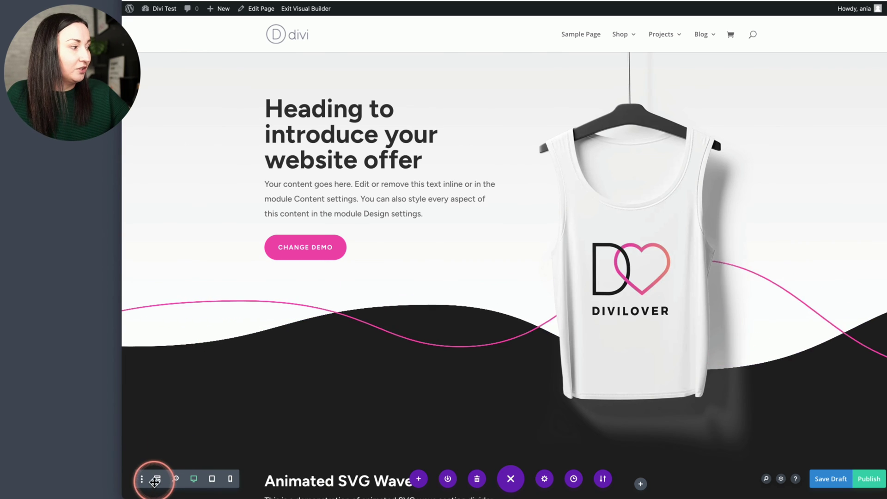
Step: Open the hero wave row's Advanced Custom CSS
left_click(157, 480)
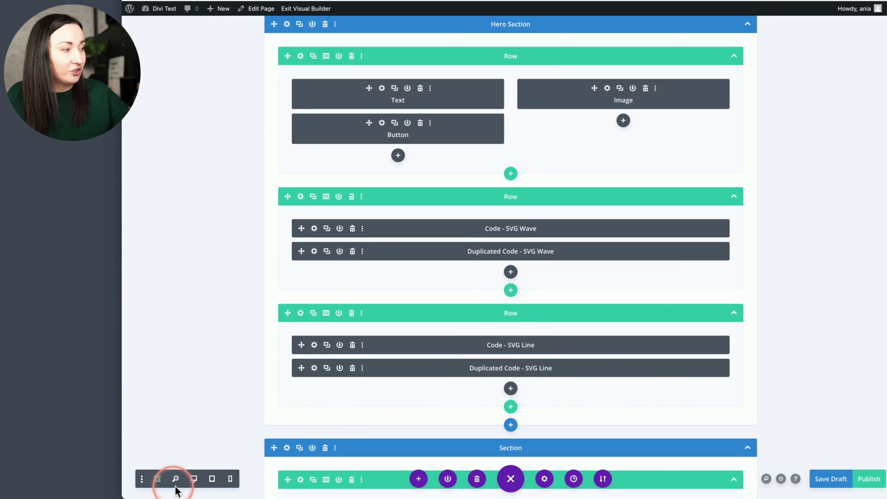
left_click(300, 197)
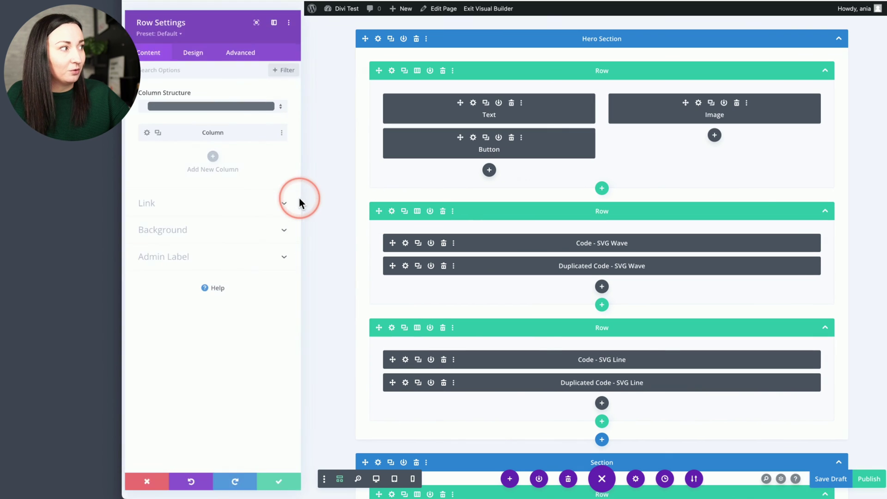
left_click(376, 479)
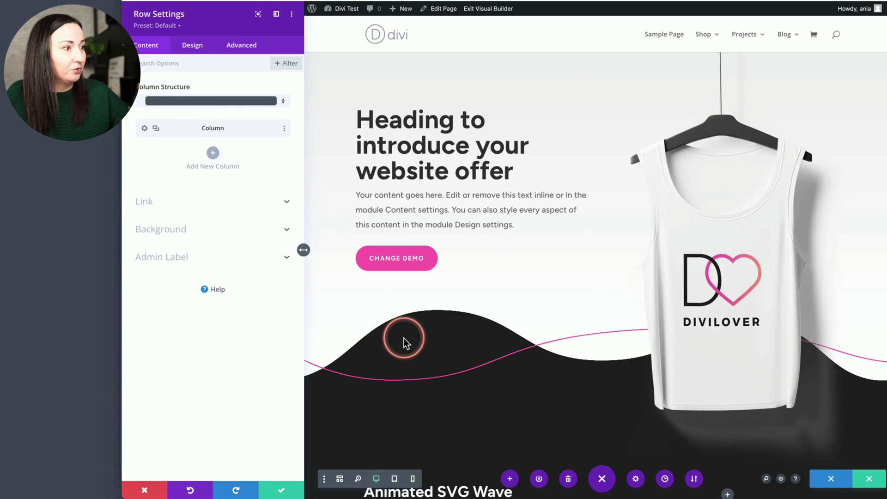
left_click(240, 46)
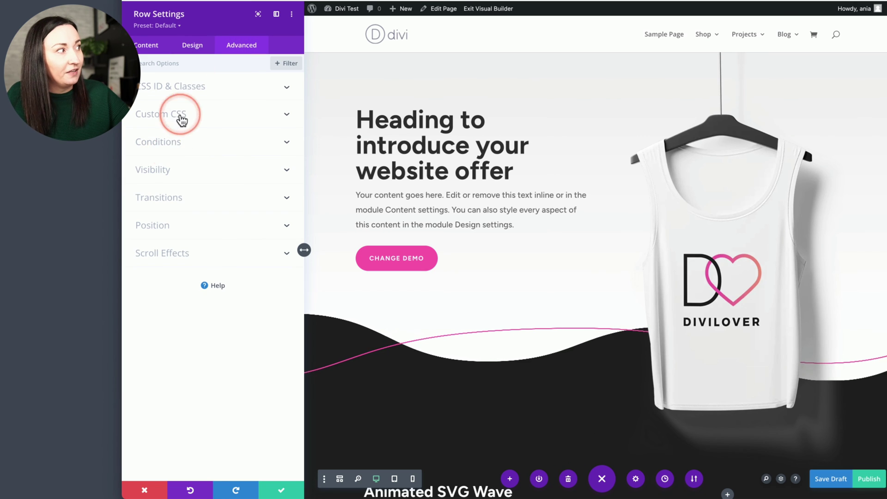
left_click(190, 120)
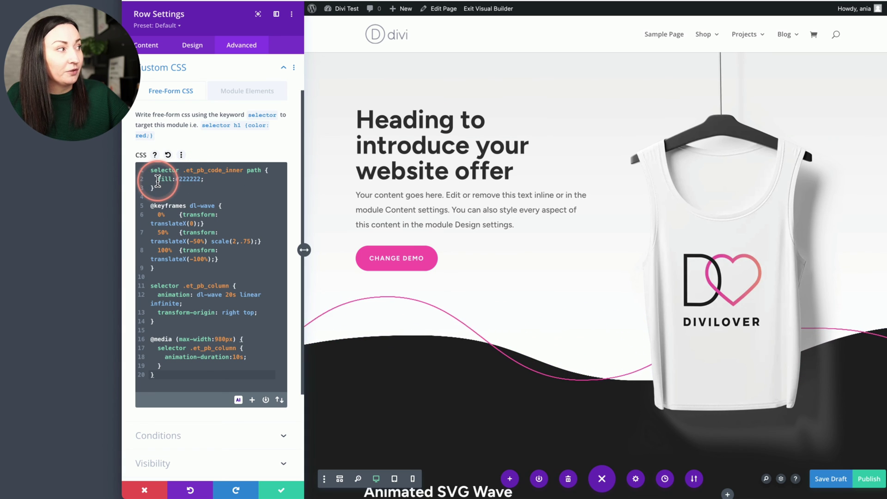
Step: Change the wave fill from #222222 to blue
double_click(198, 180)
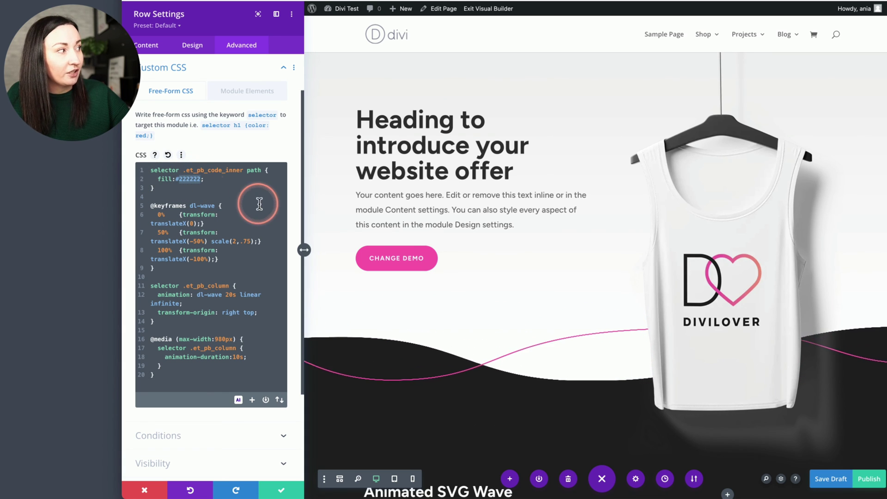
type("blue;")
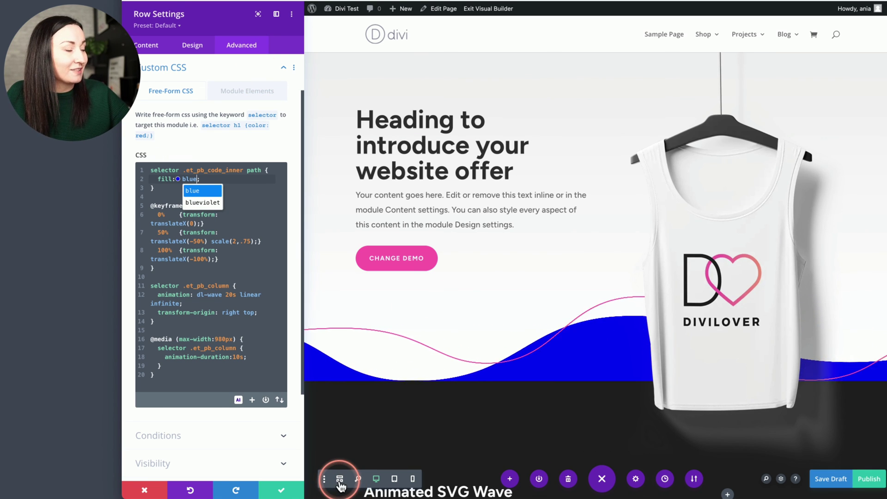
left_click(340, 480)
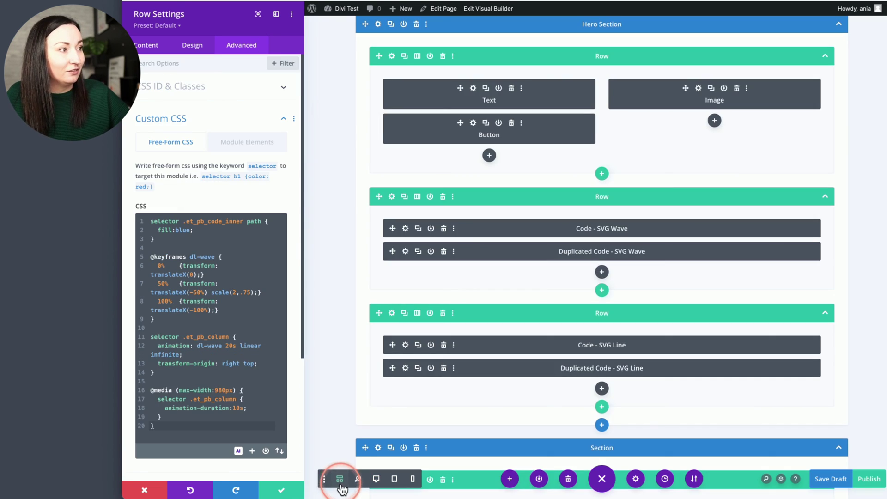
Step: Open the SVG Line row's advanced Custom CSS to edit its stroke:#ff59ac line colour
left_click(391, 318)
left_click(238, 51)
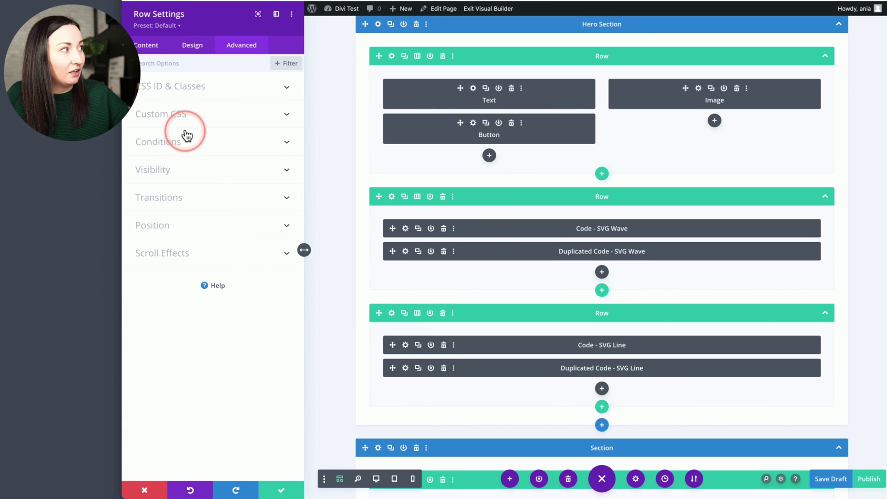
left_click(185, 121)
left_click(182, 181)
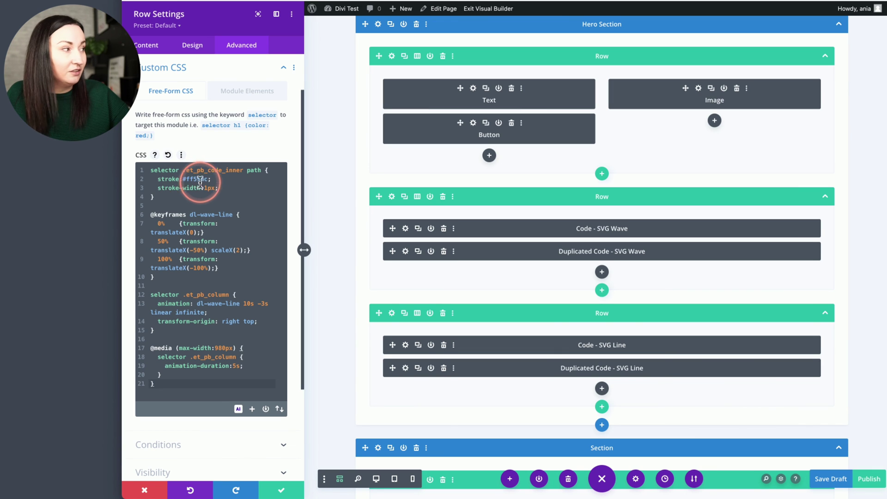
left_click(377, 479)
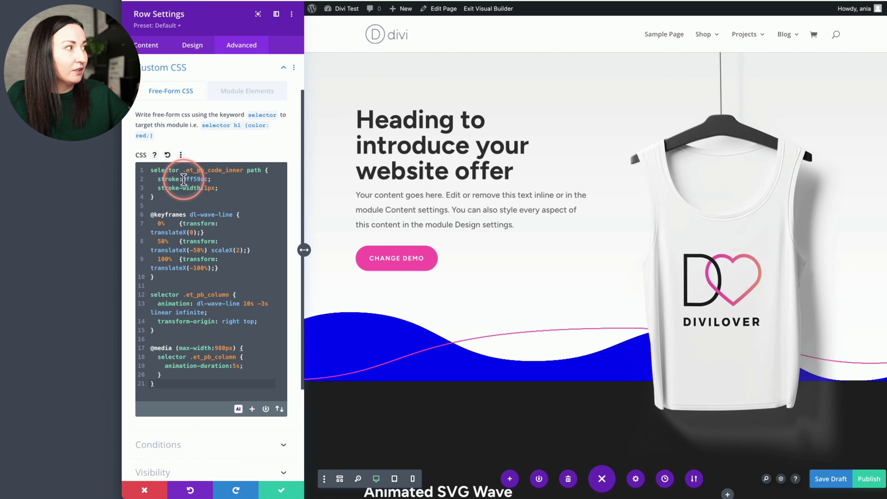